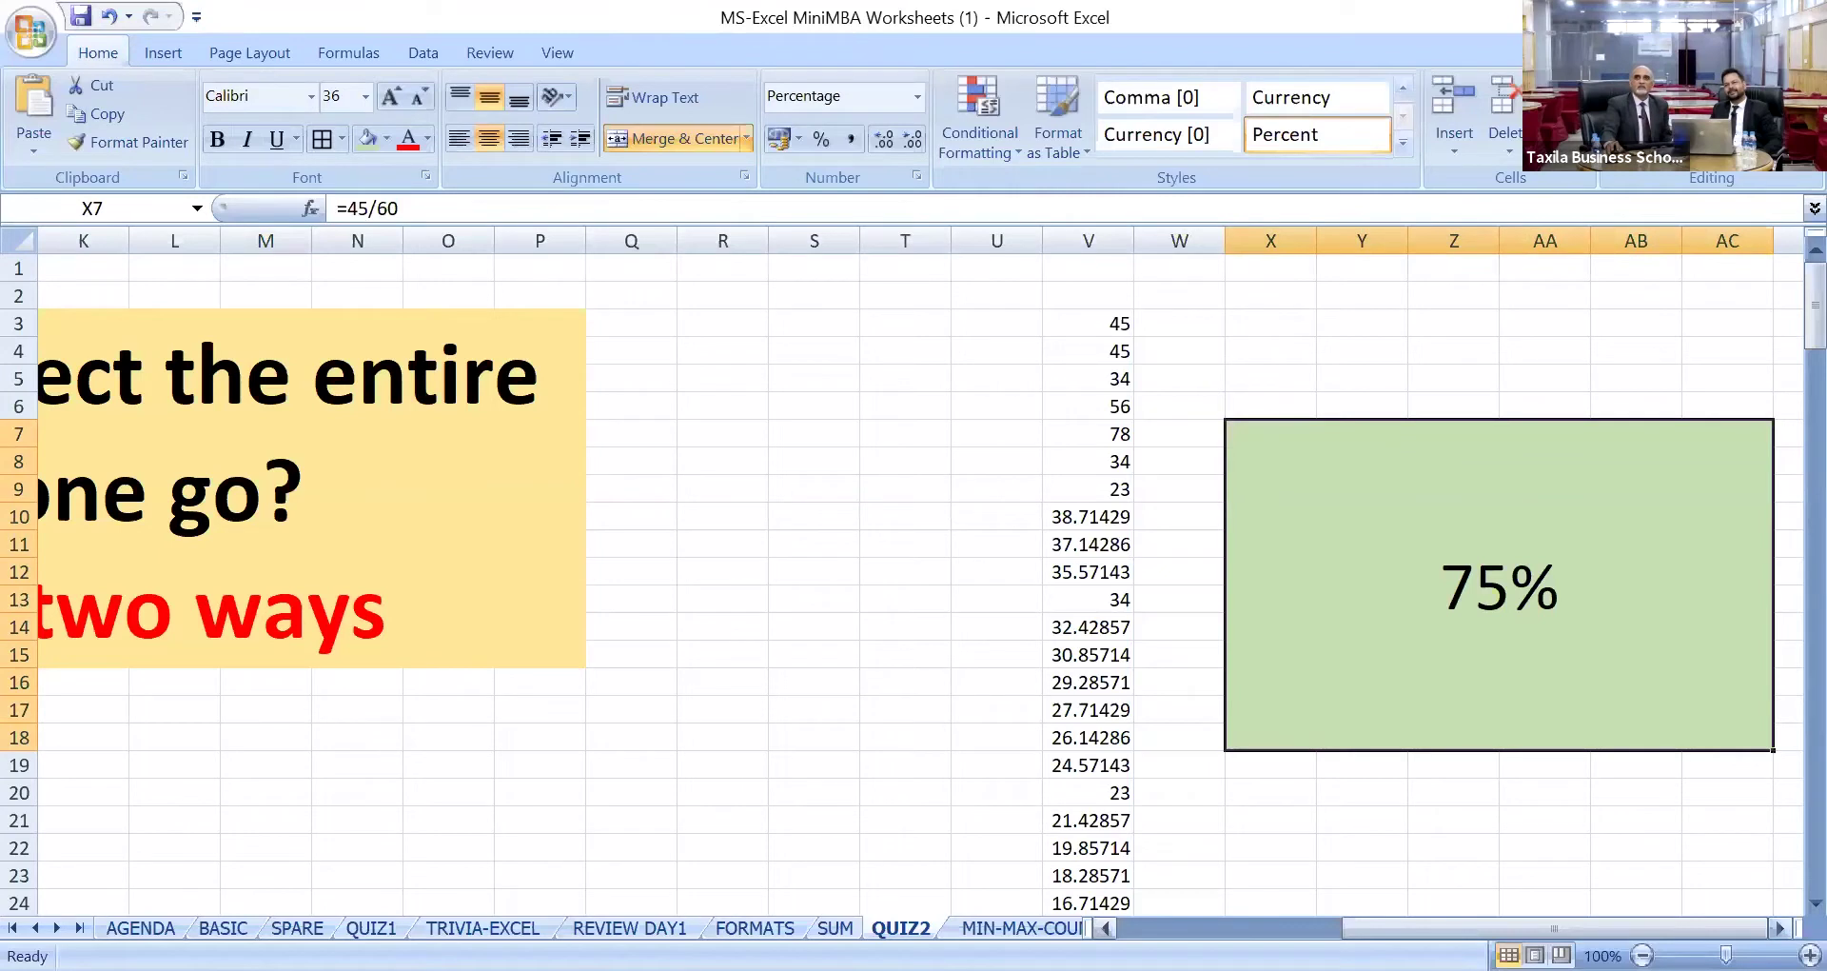
# Type =1/3*5 into the green merged cell X7 in place of 75%.
pyautogui.hscroll(1, 914, 571)
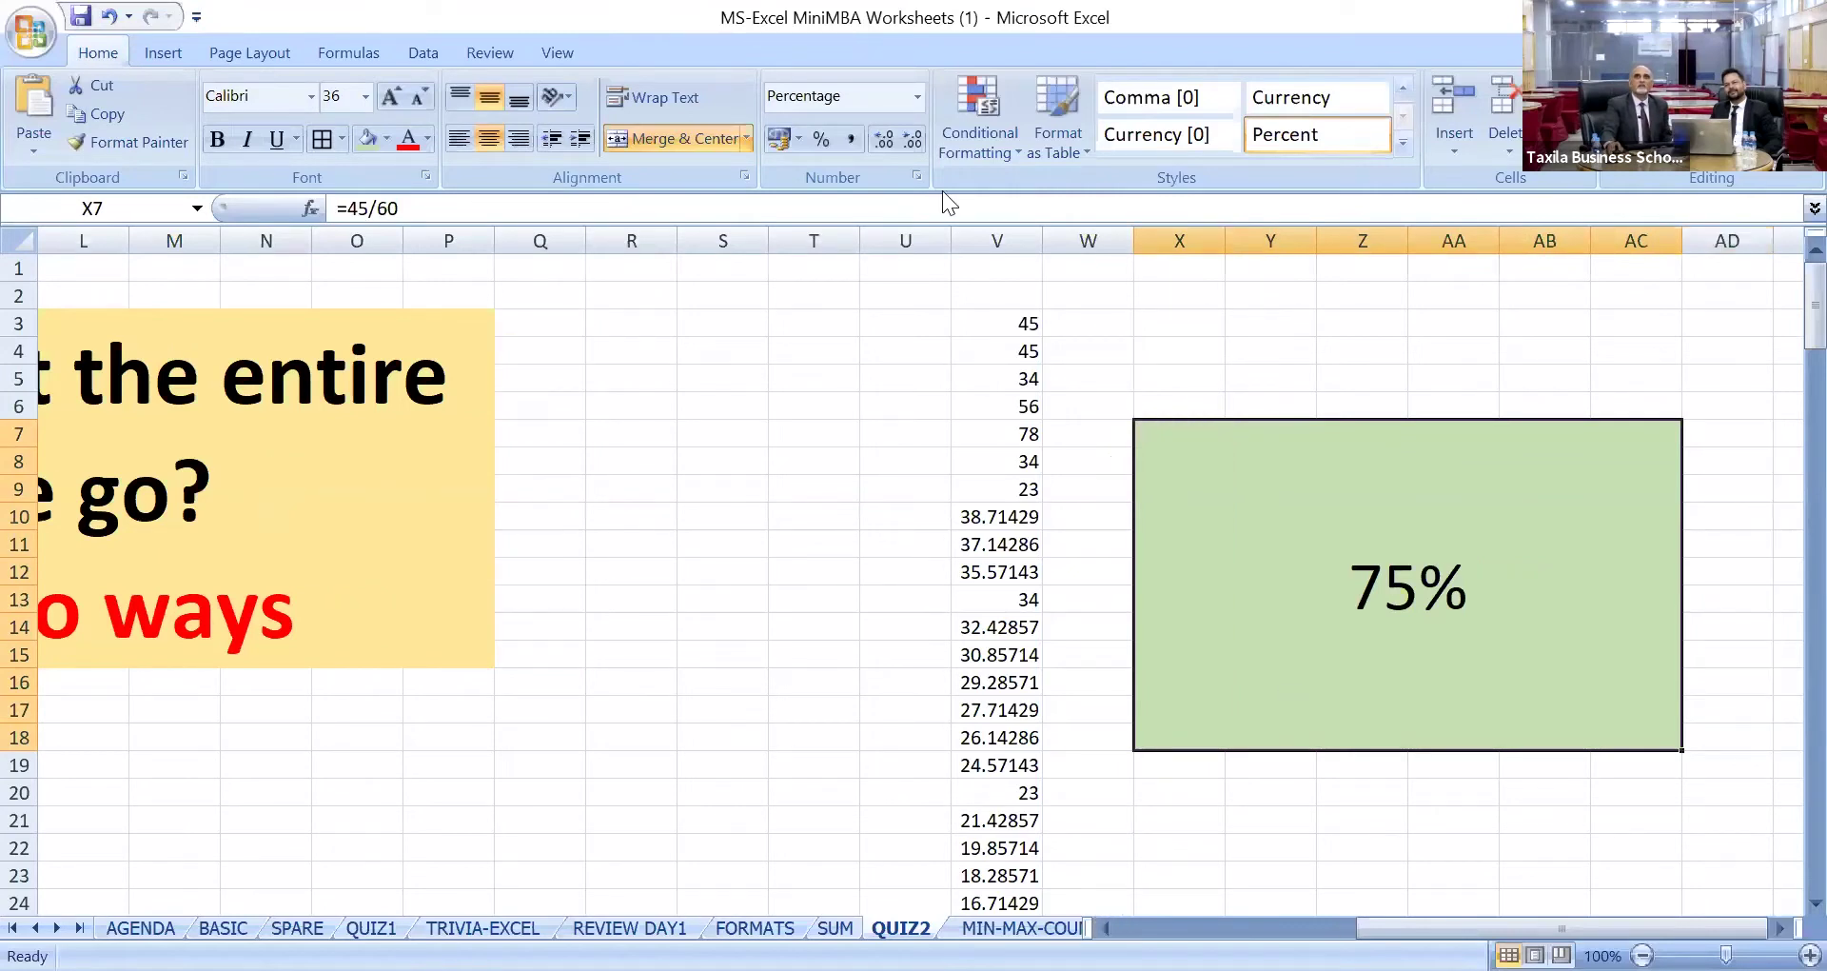
pyautogui.click(1337, 621)
pyautogui.click(1344, 562)
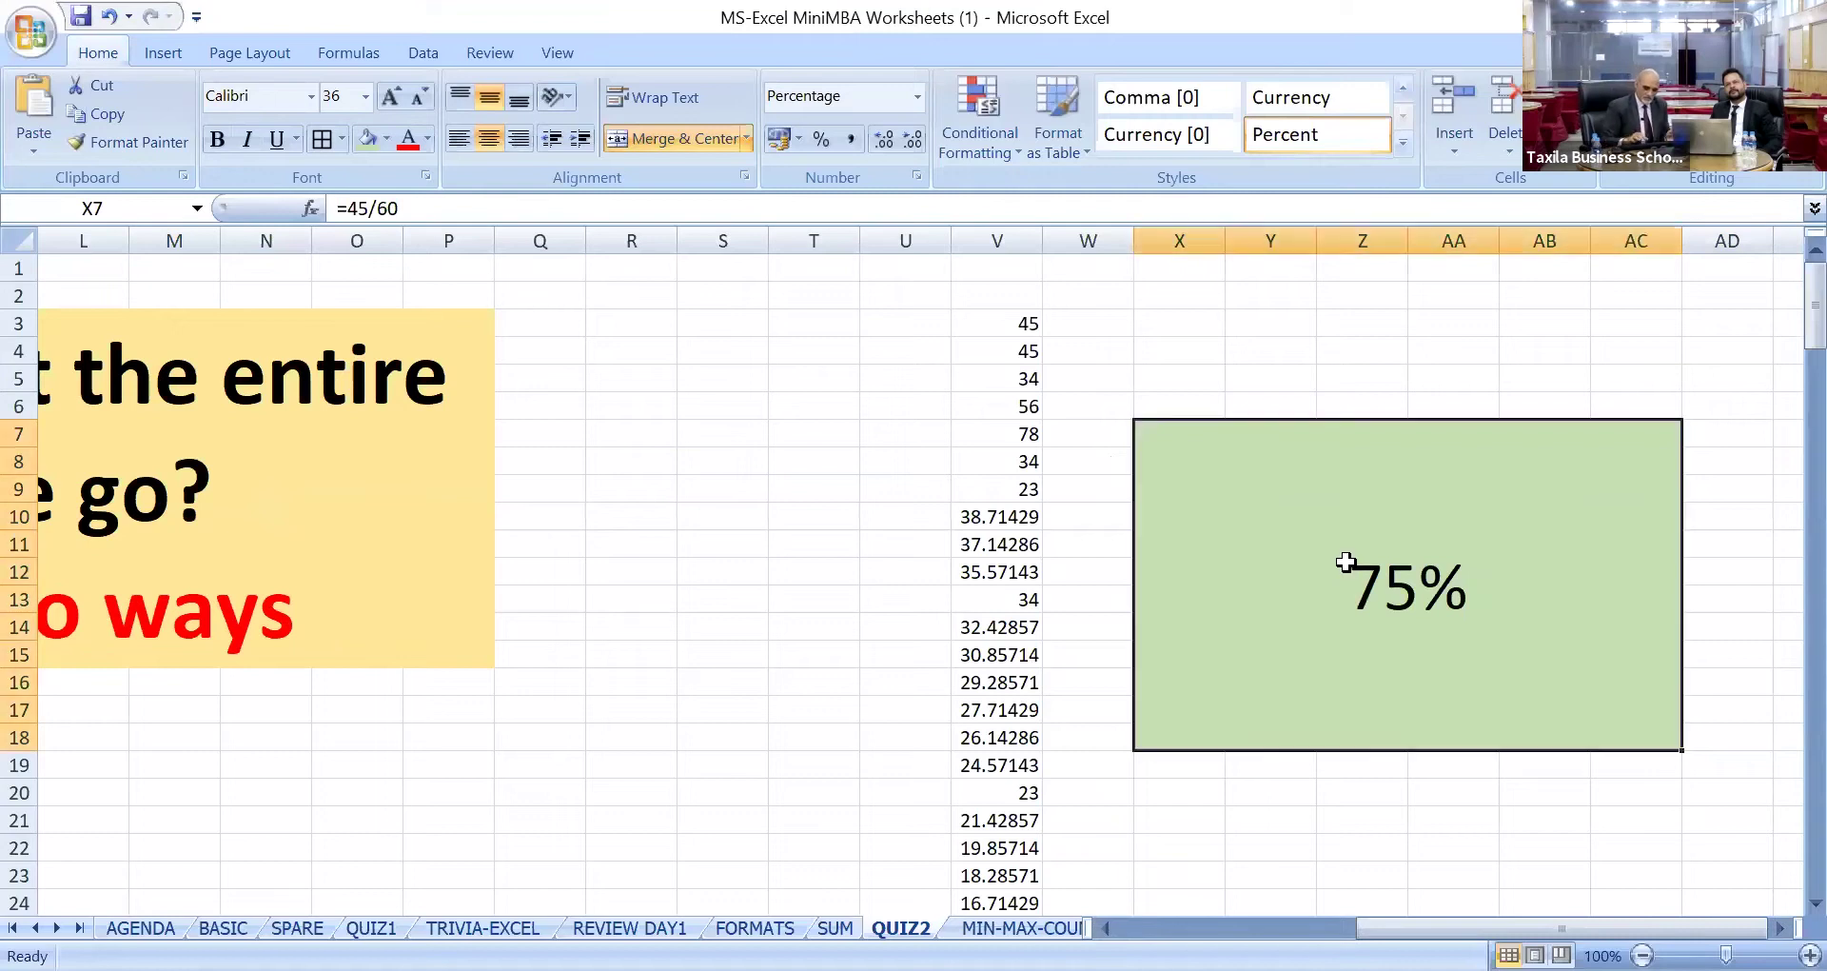
pyautogui.write('=')
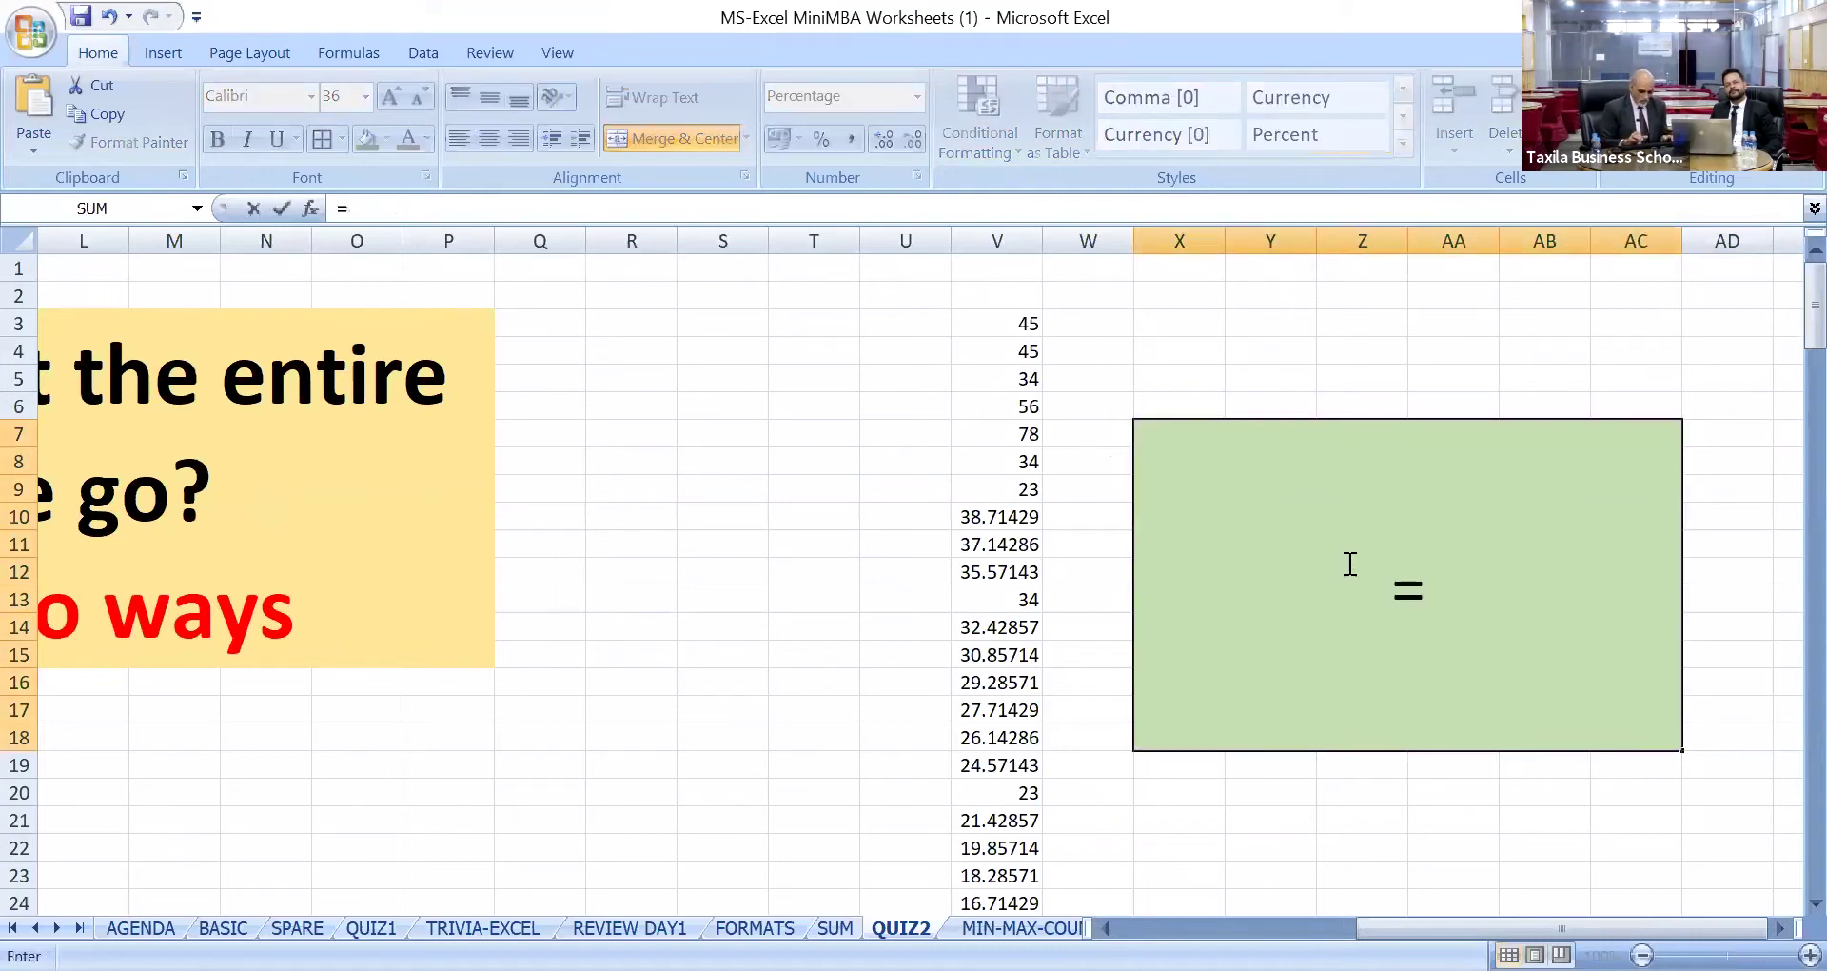
pyautogui.write('1/3')
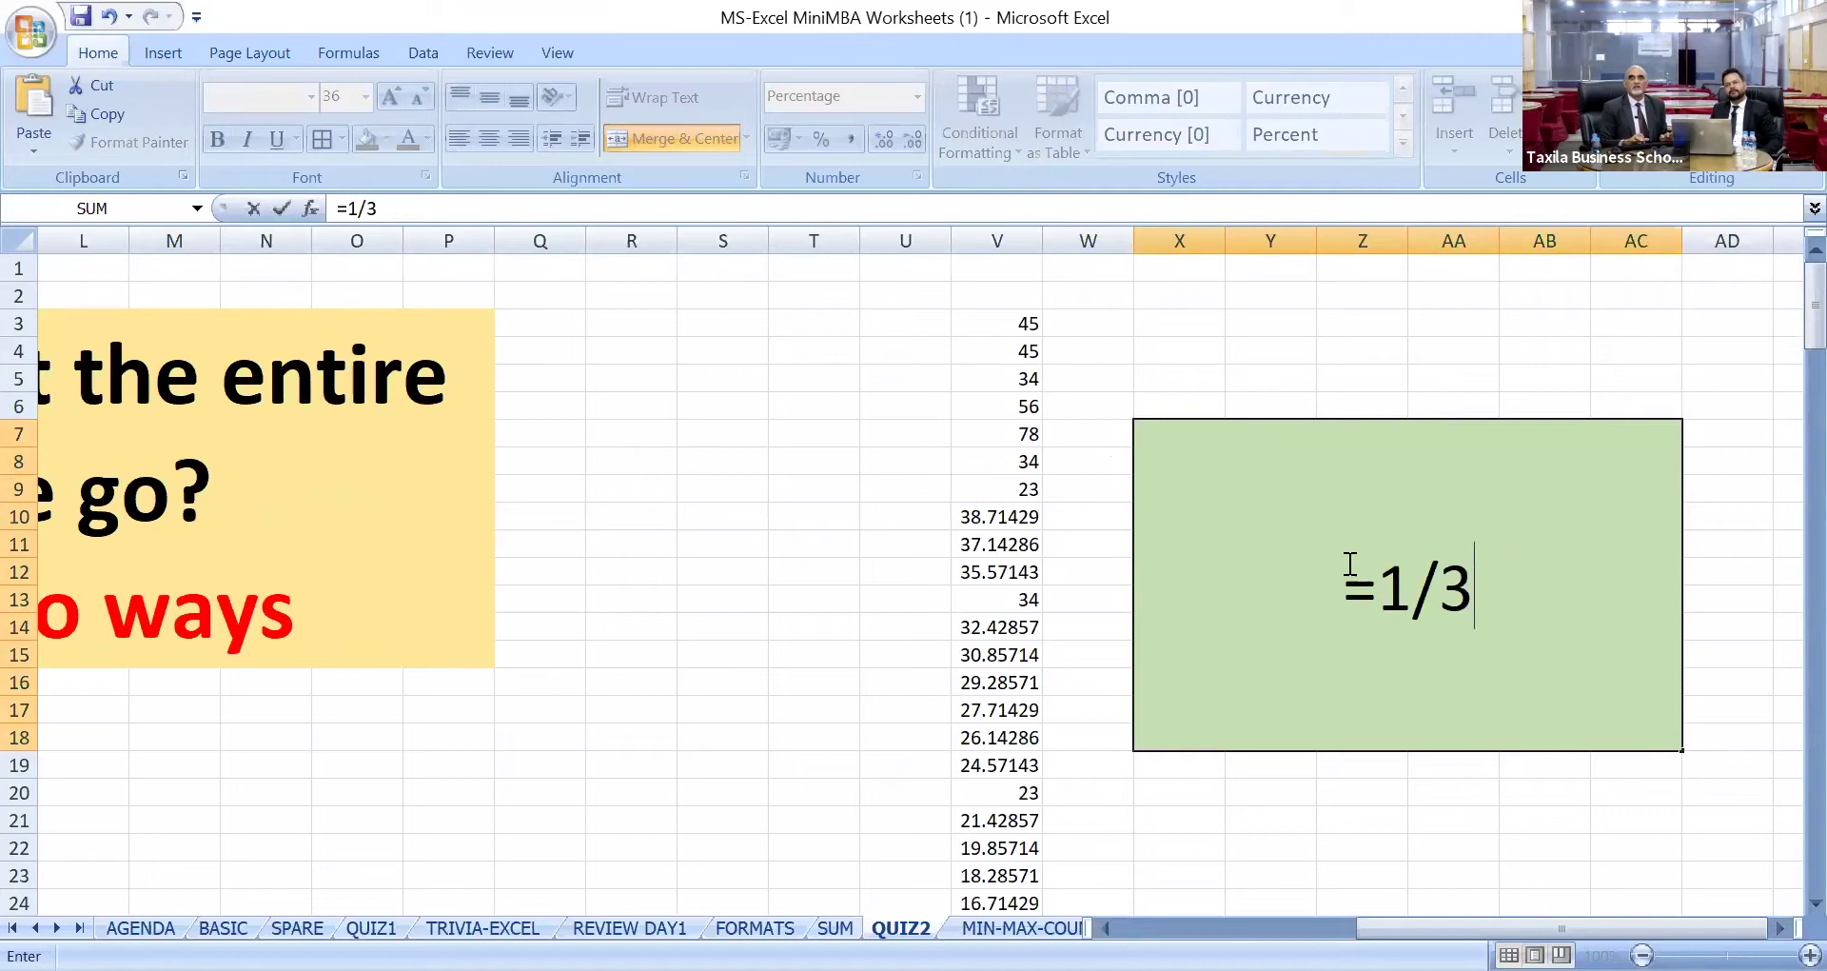
pyautogui.write('*')
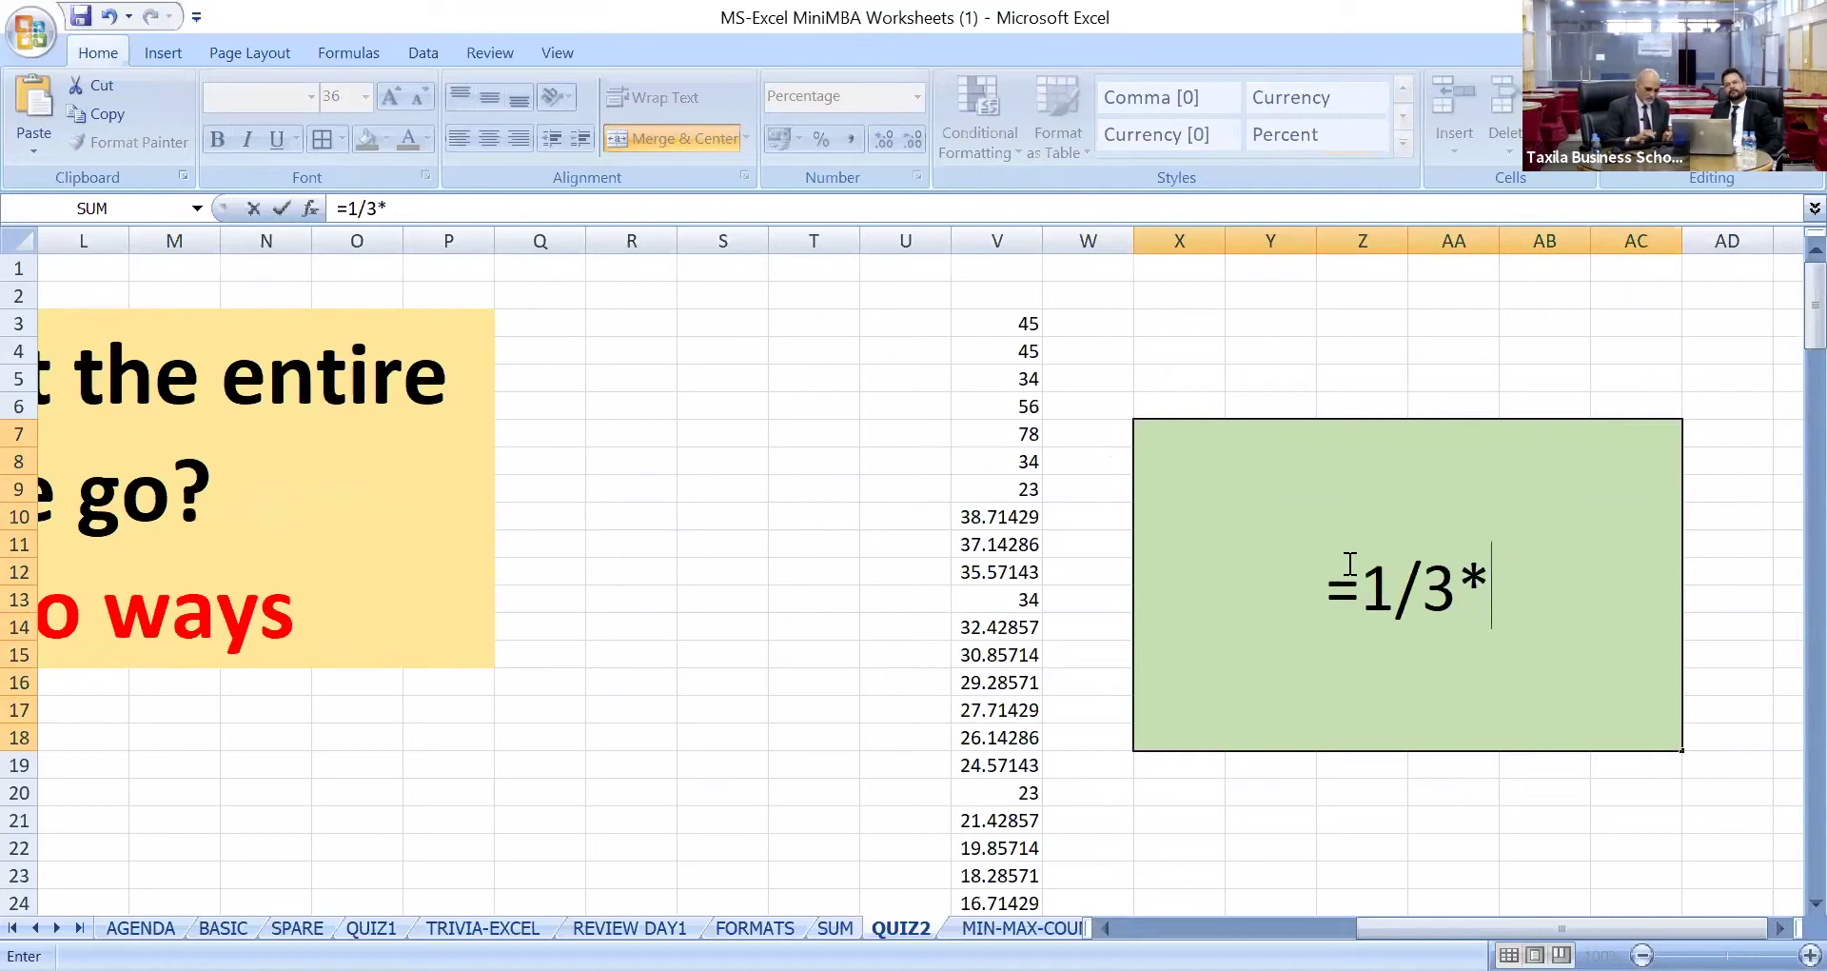
pyautogui.write('5')
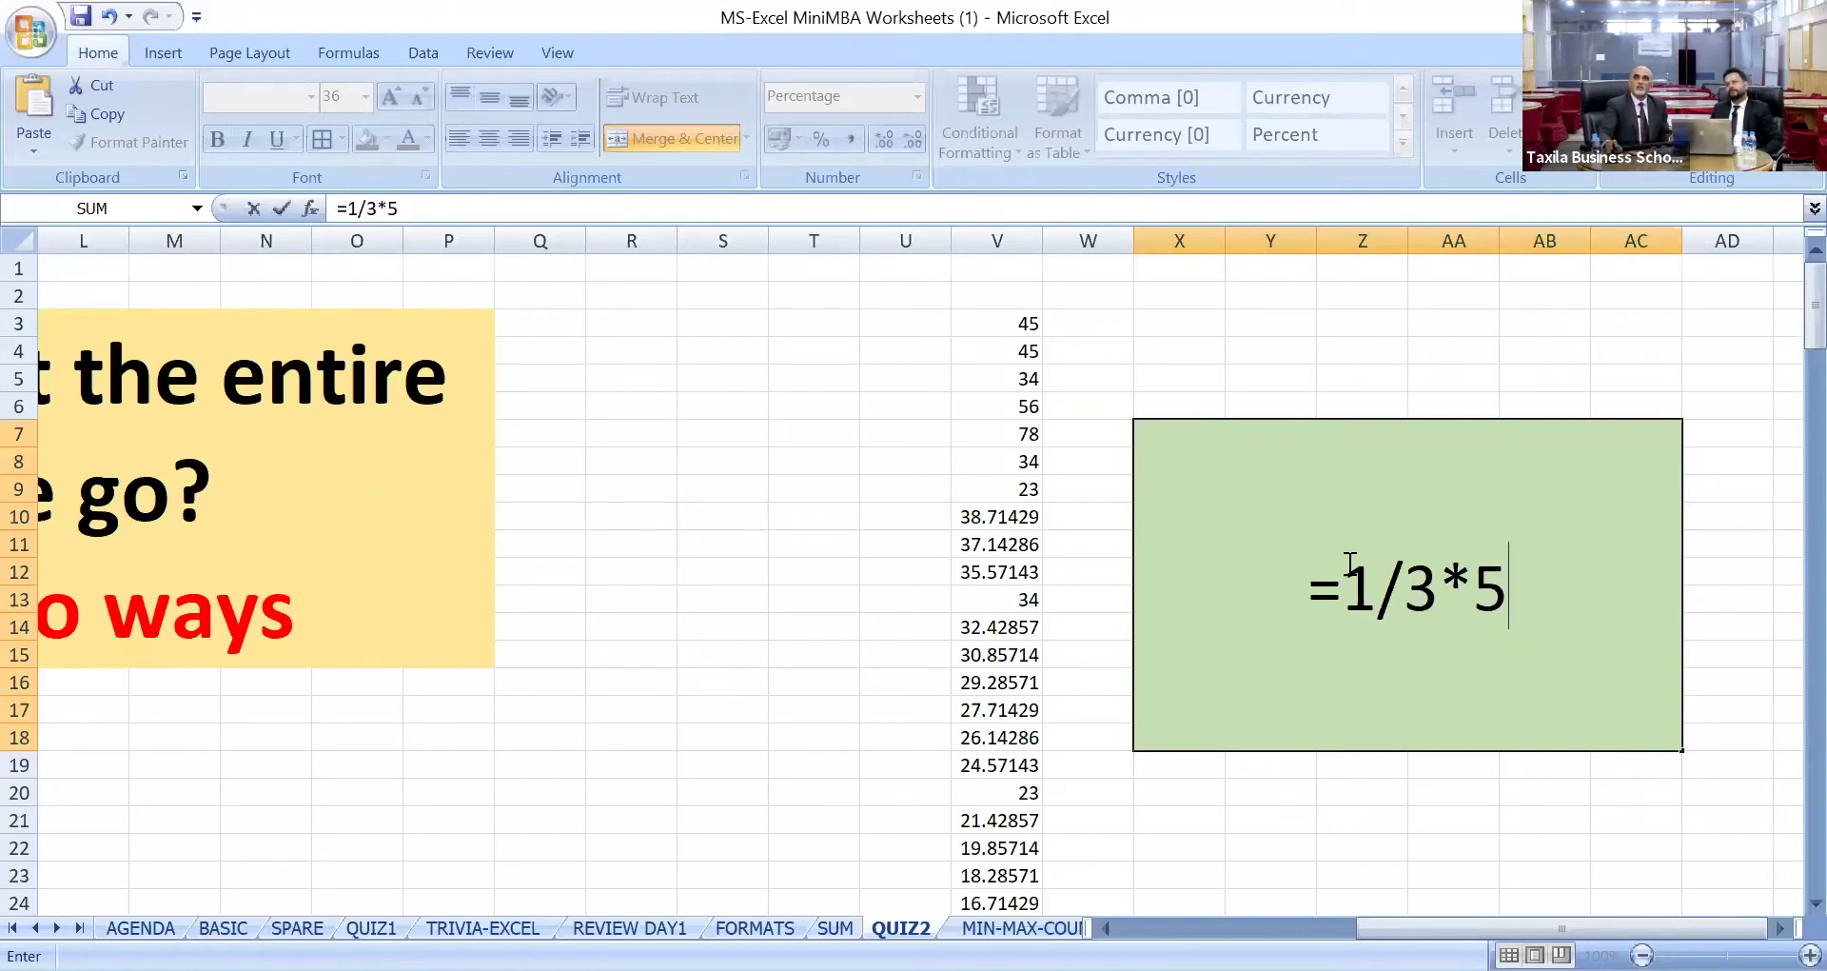
pyautogui.click(1443, 574)
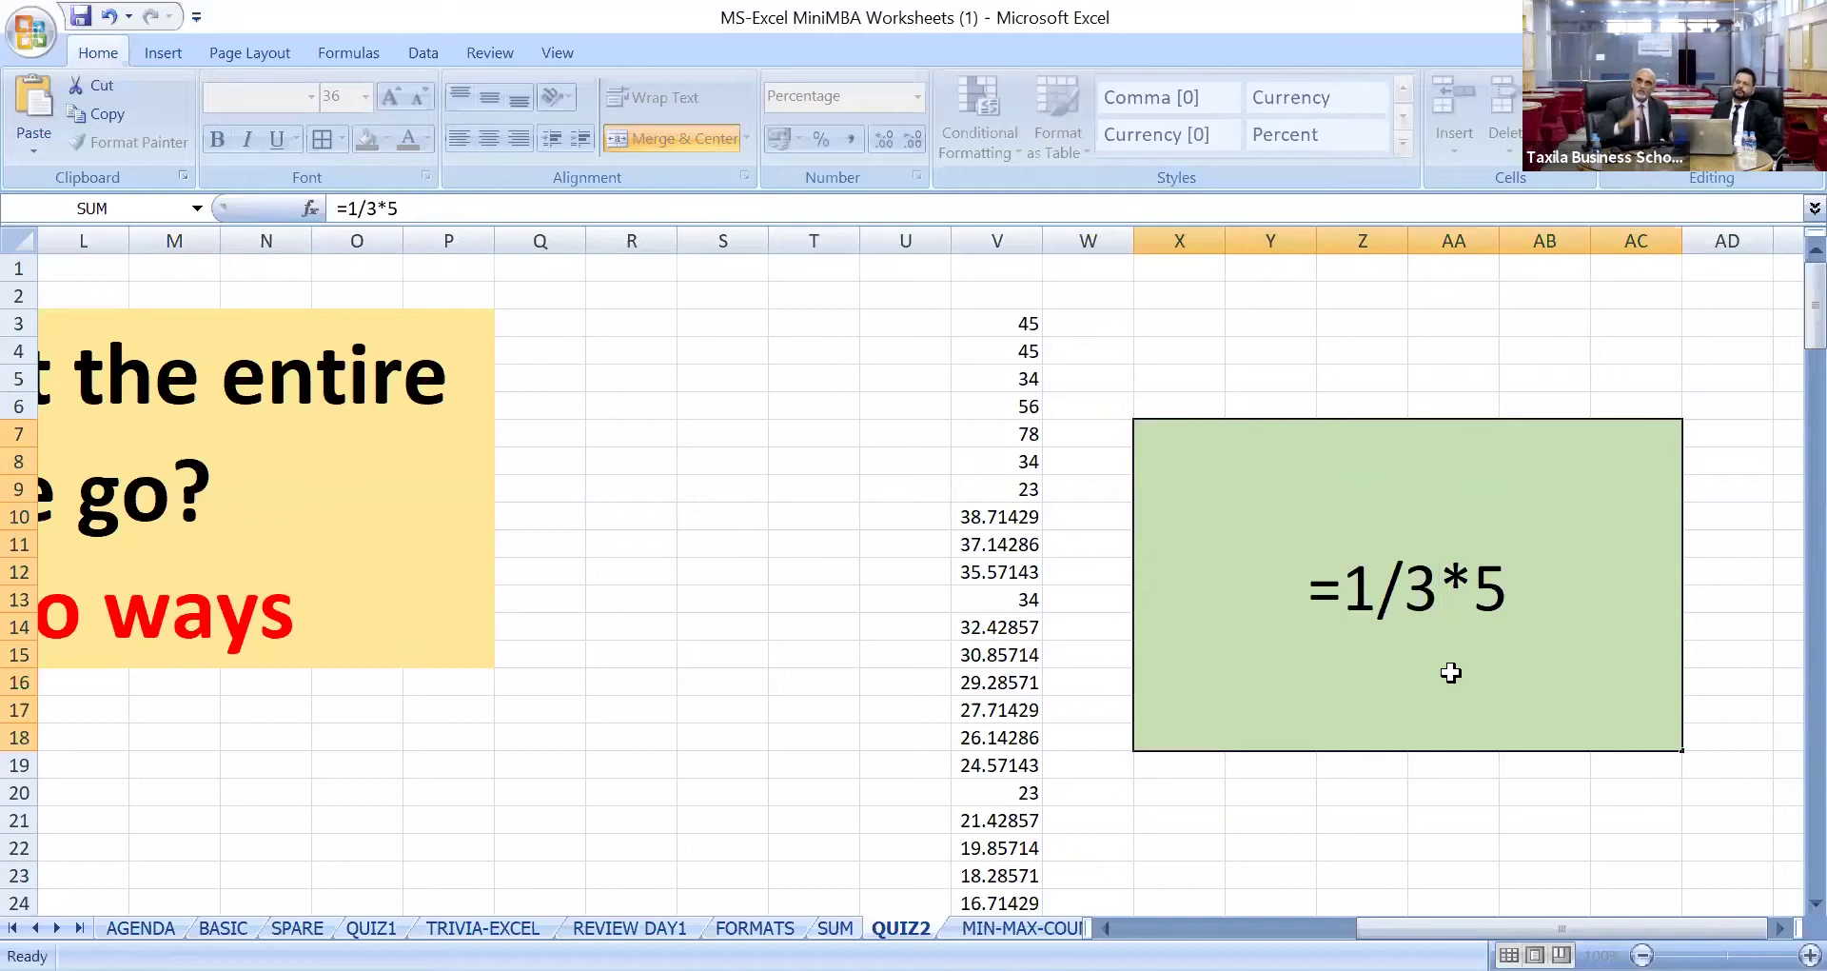
# Commit =1/3*5 and choose the zero-decimal Number format for X7, previewing 2.
pyautogui.press('Return')
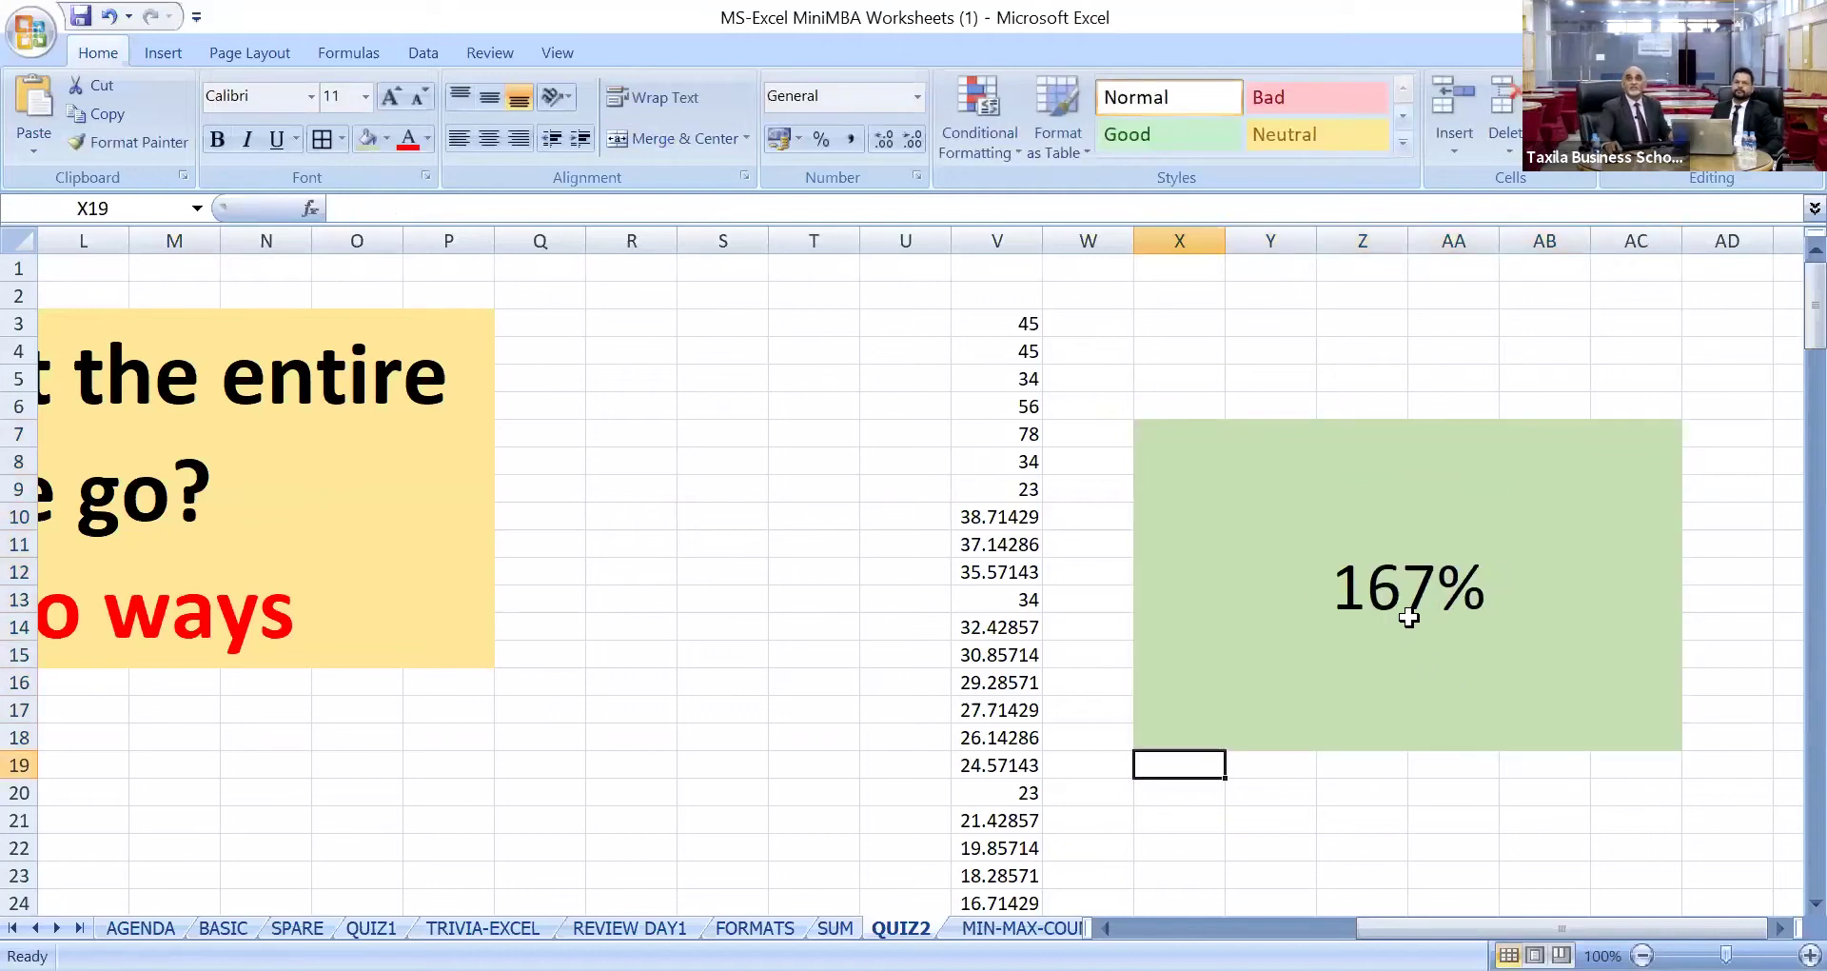
pyautogui.rightClick(1332, 590)
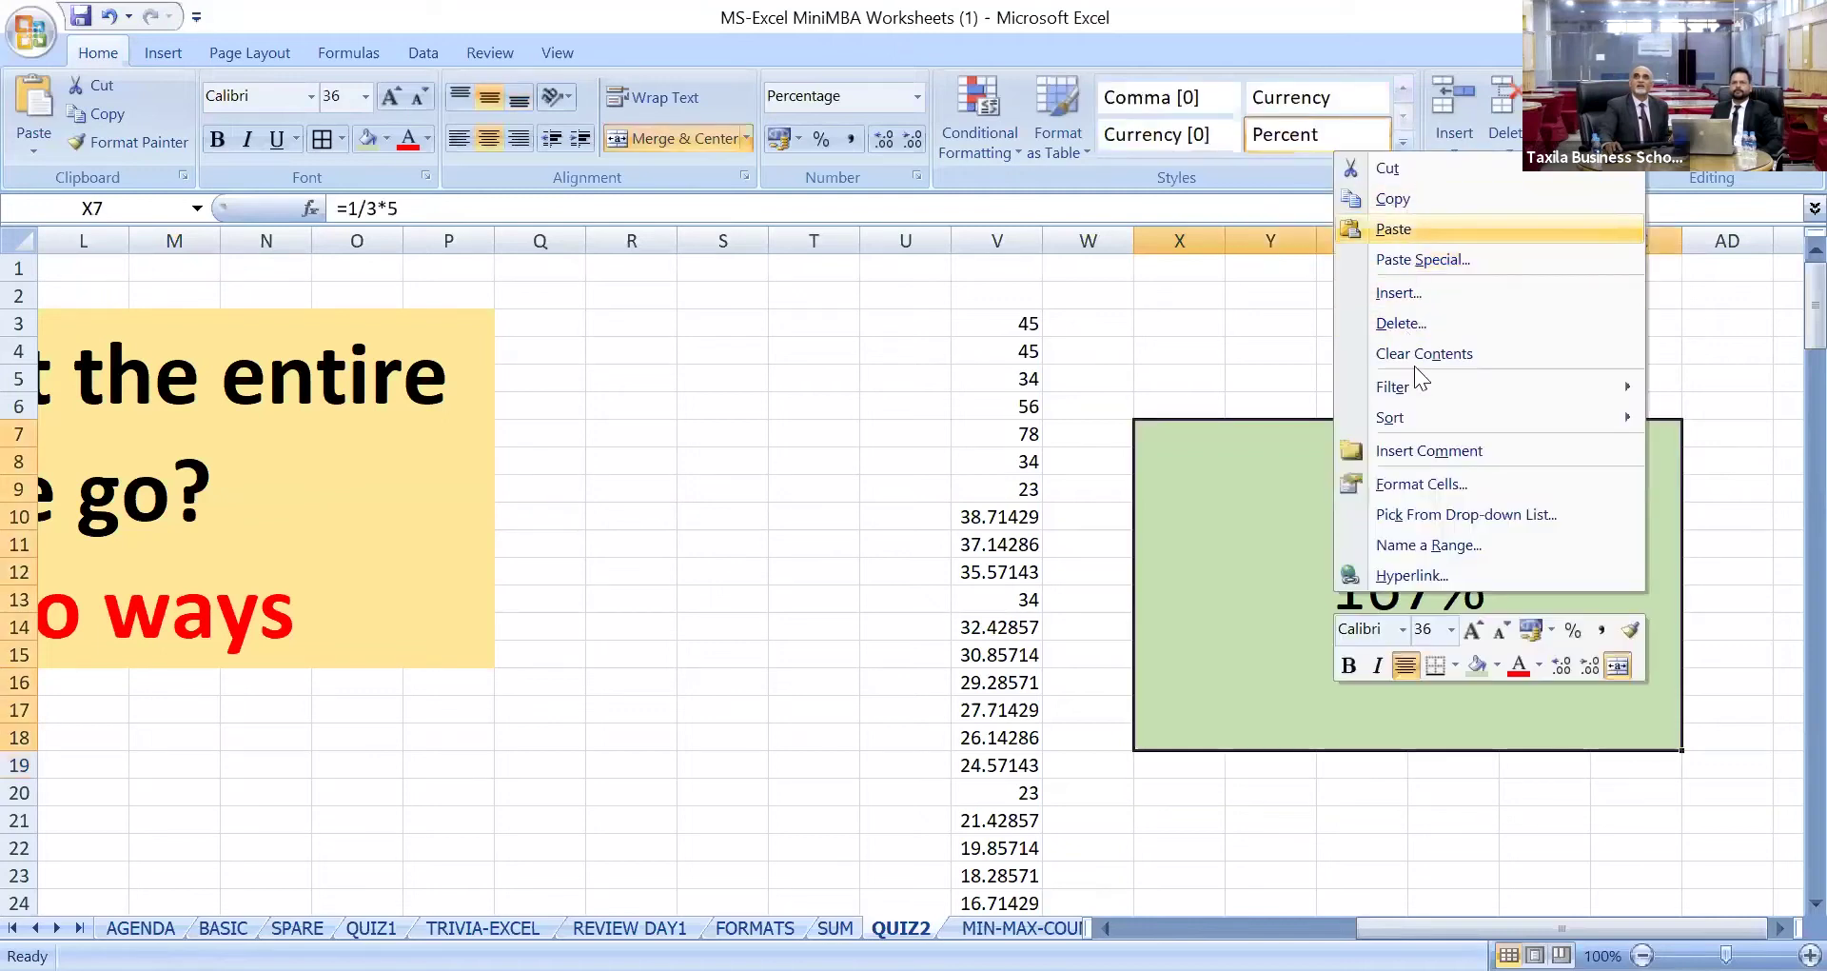
pyautogui.click(1412, 485)
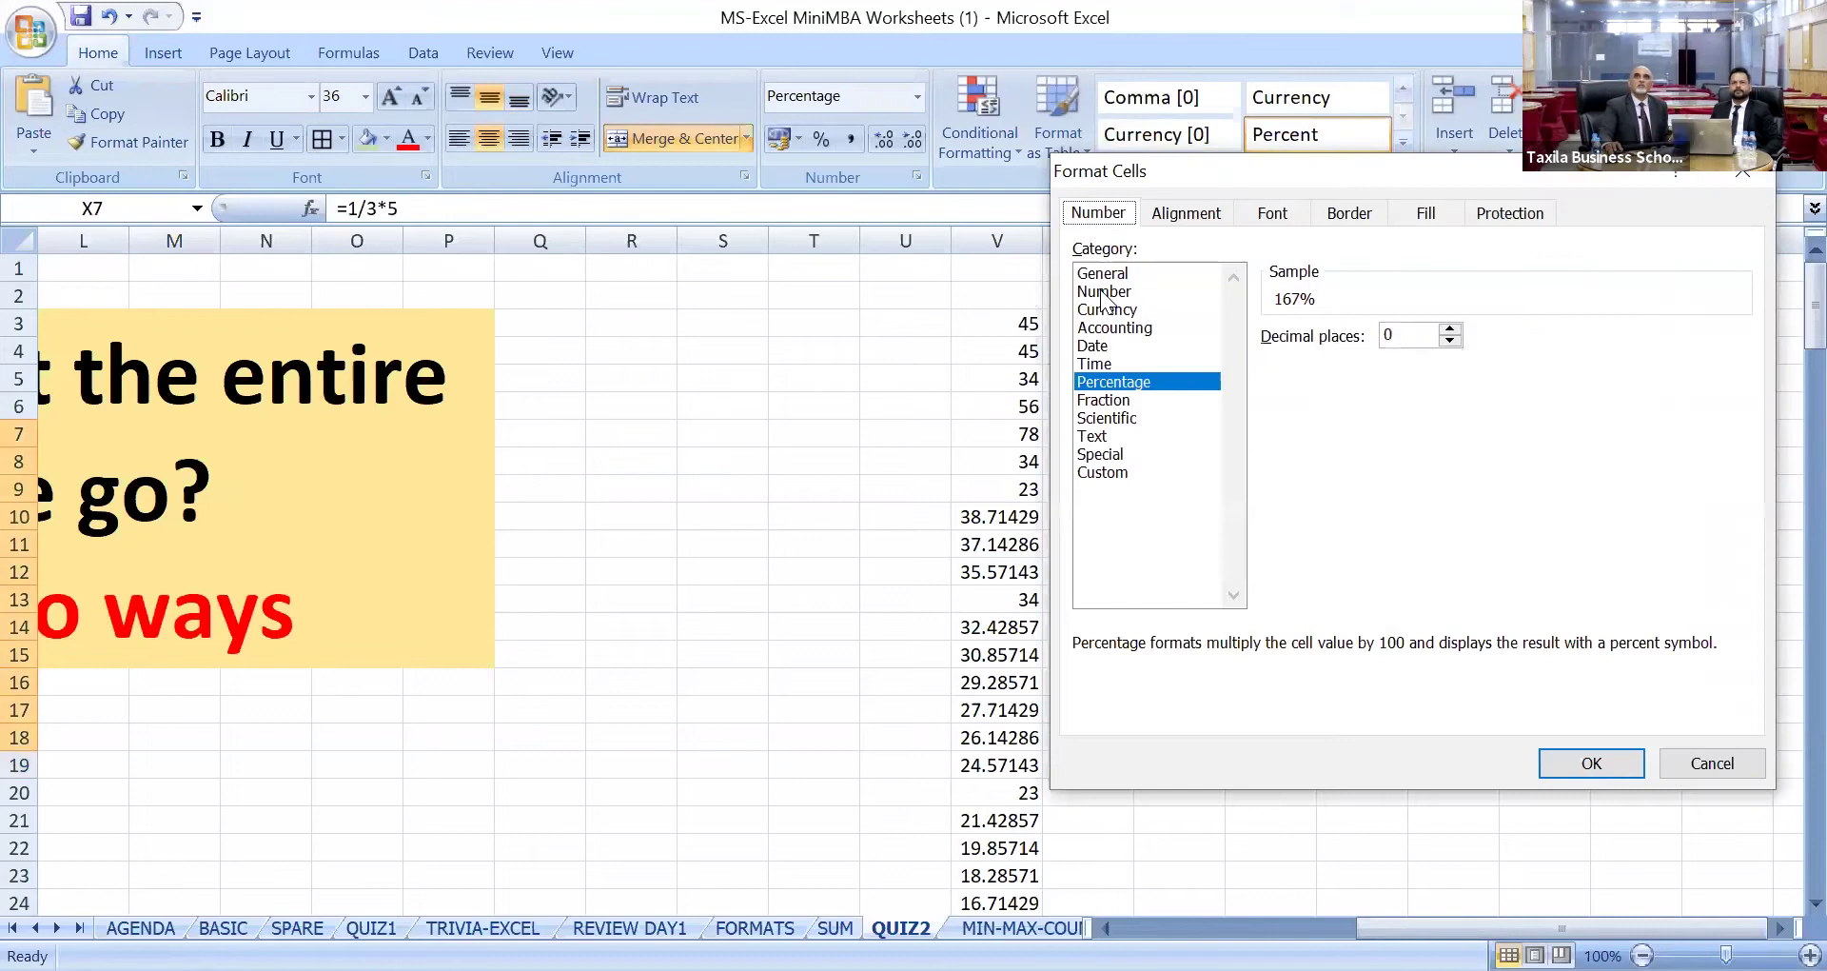
pyautogui.click(1102, 291)
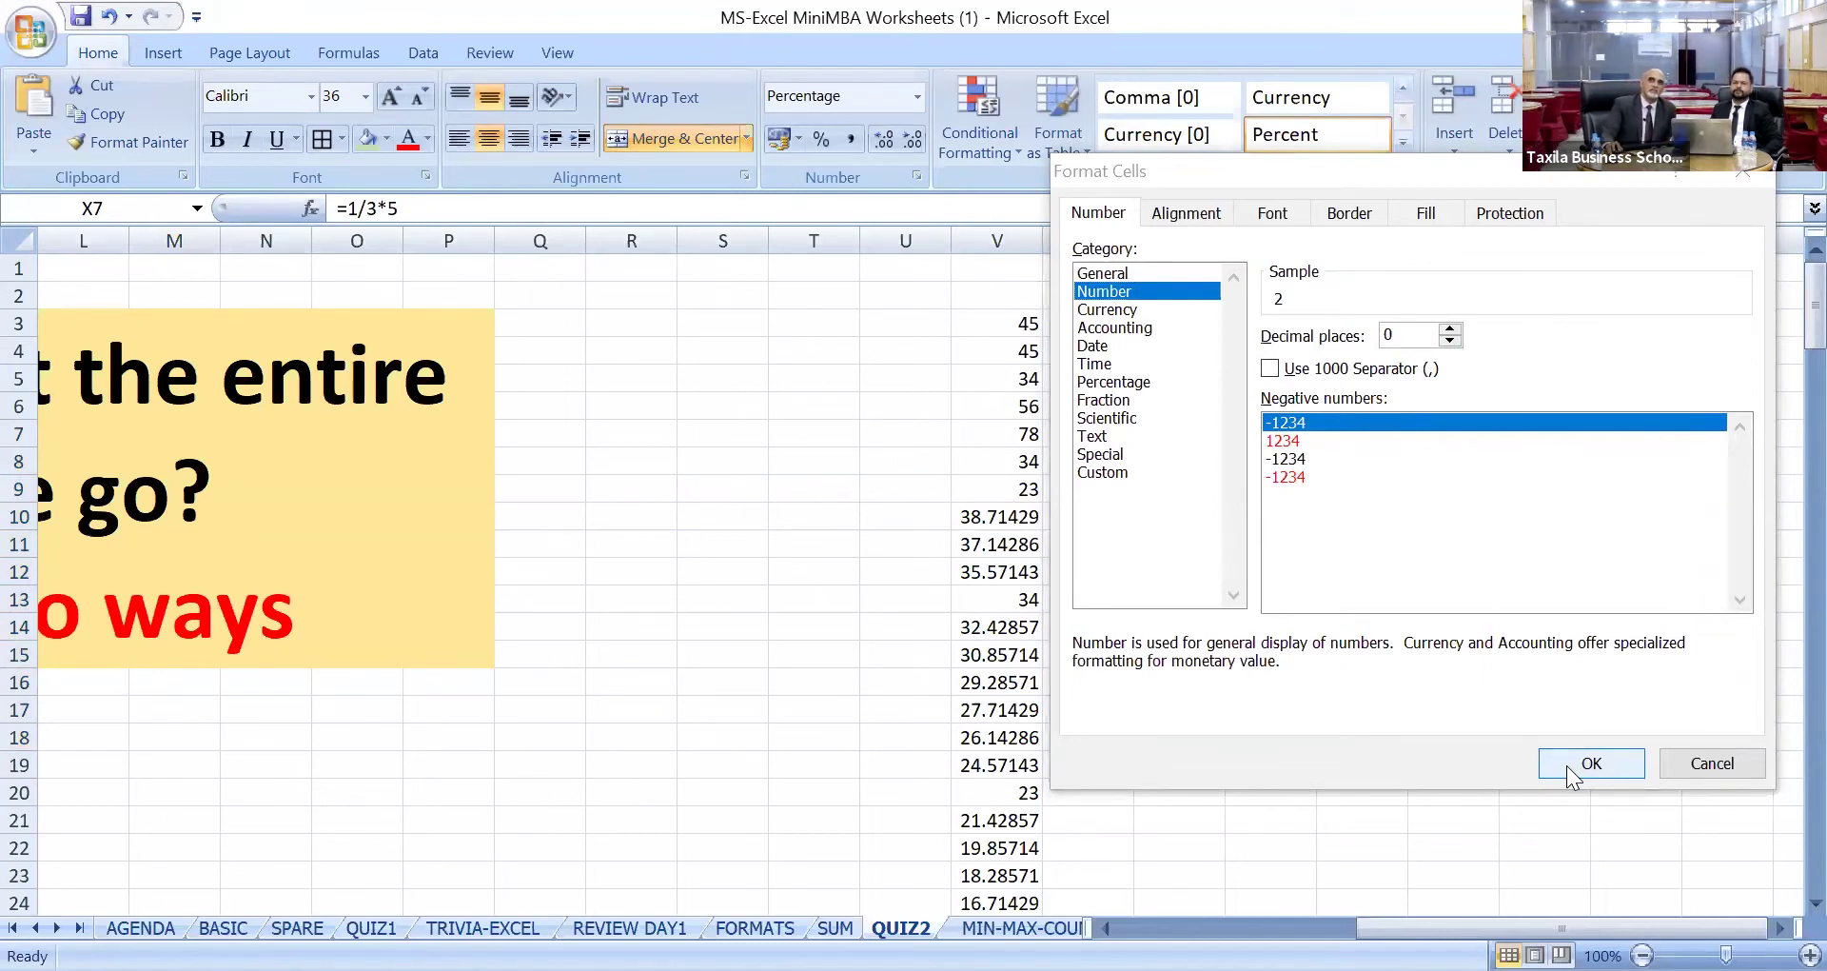
# Apply the Number format and raise decimals until X7 displays 1.66667.
pyautogui.click(1565, 765)
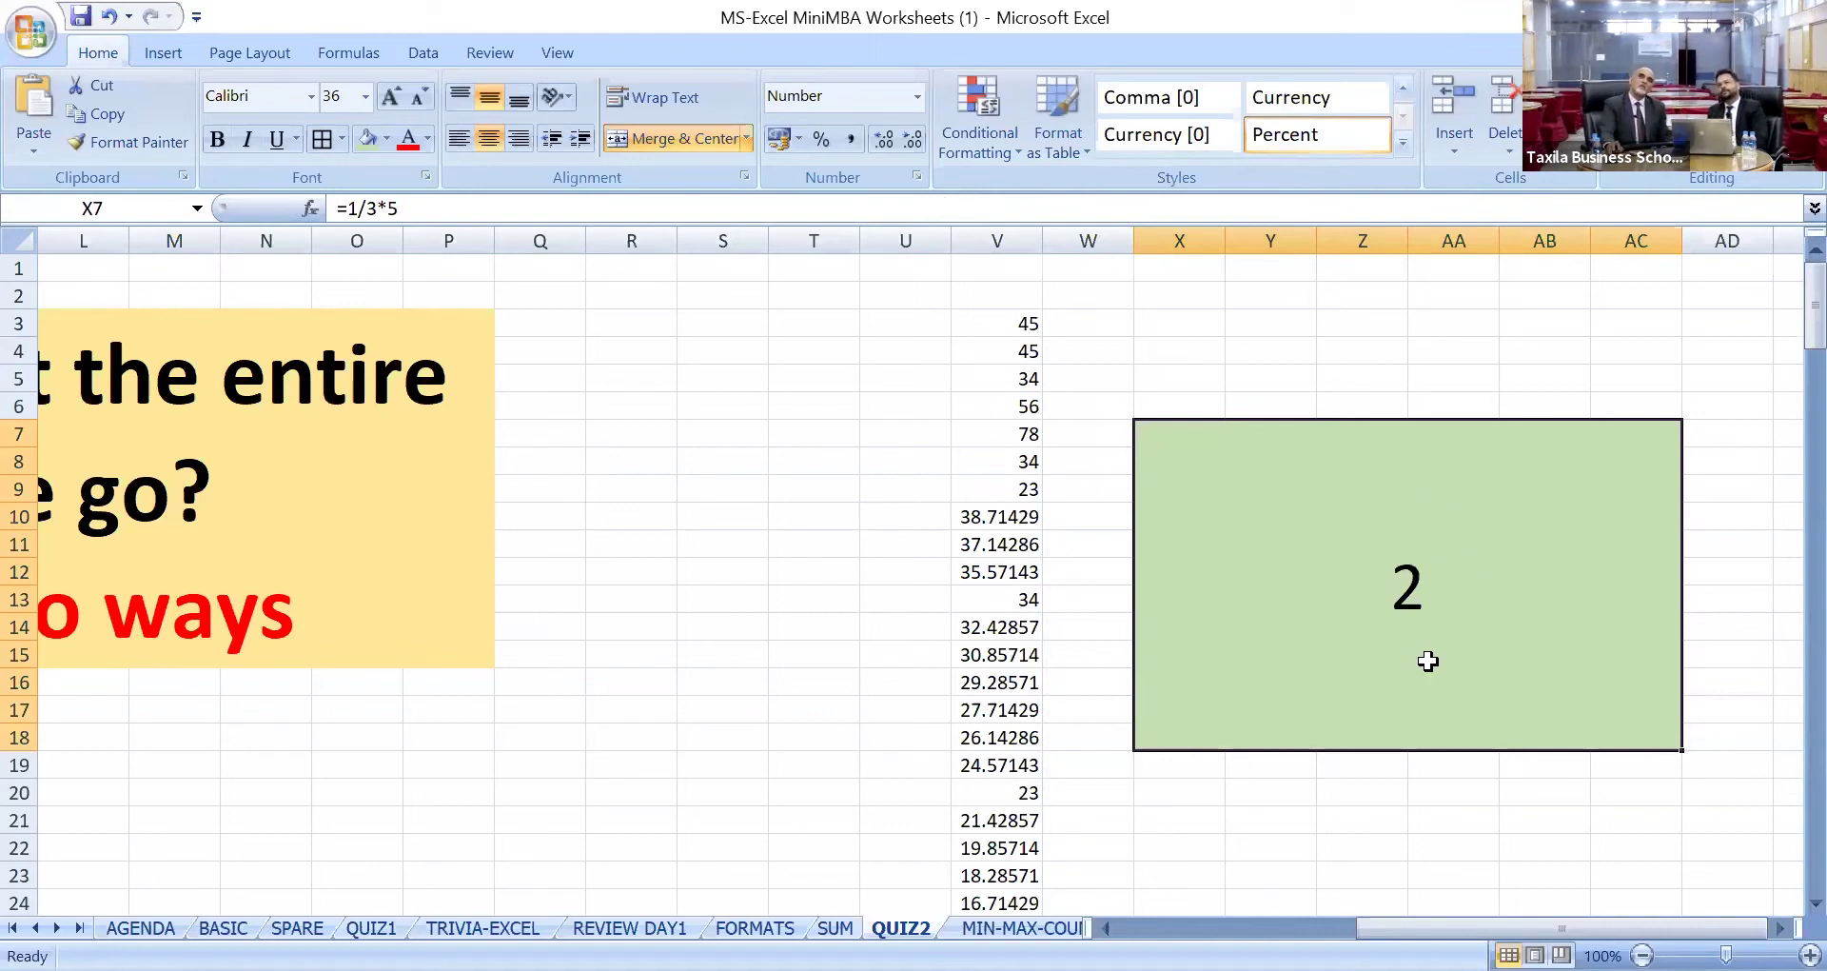
pyautogui.click(880, 141)
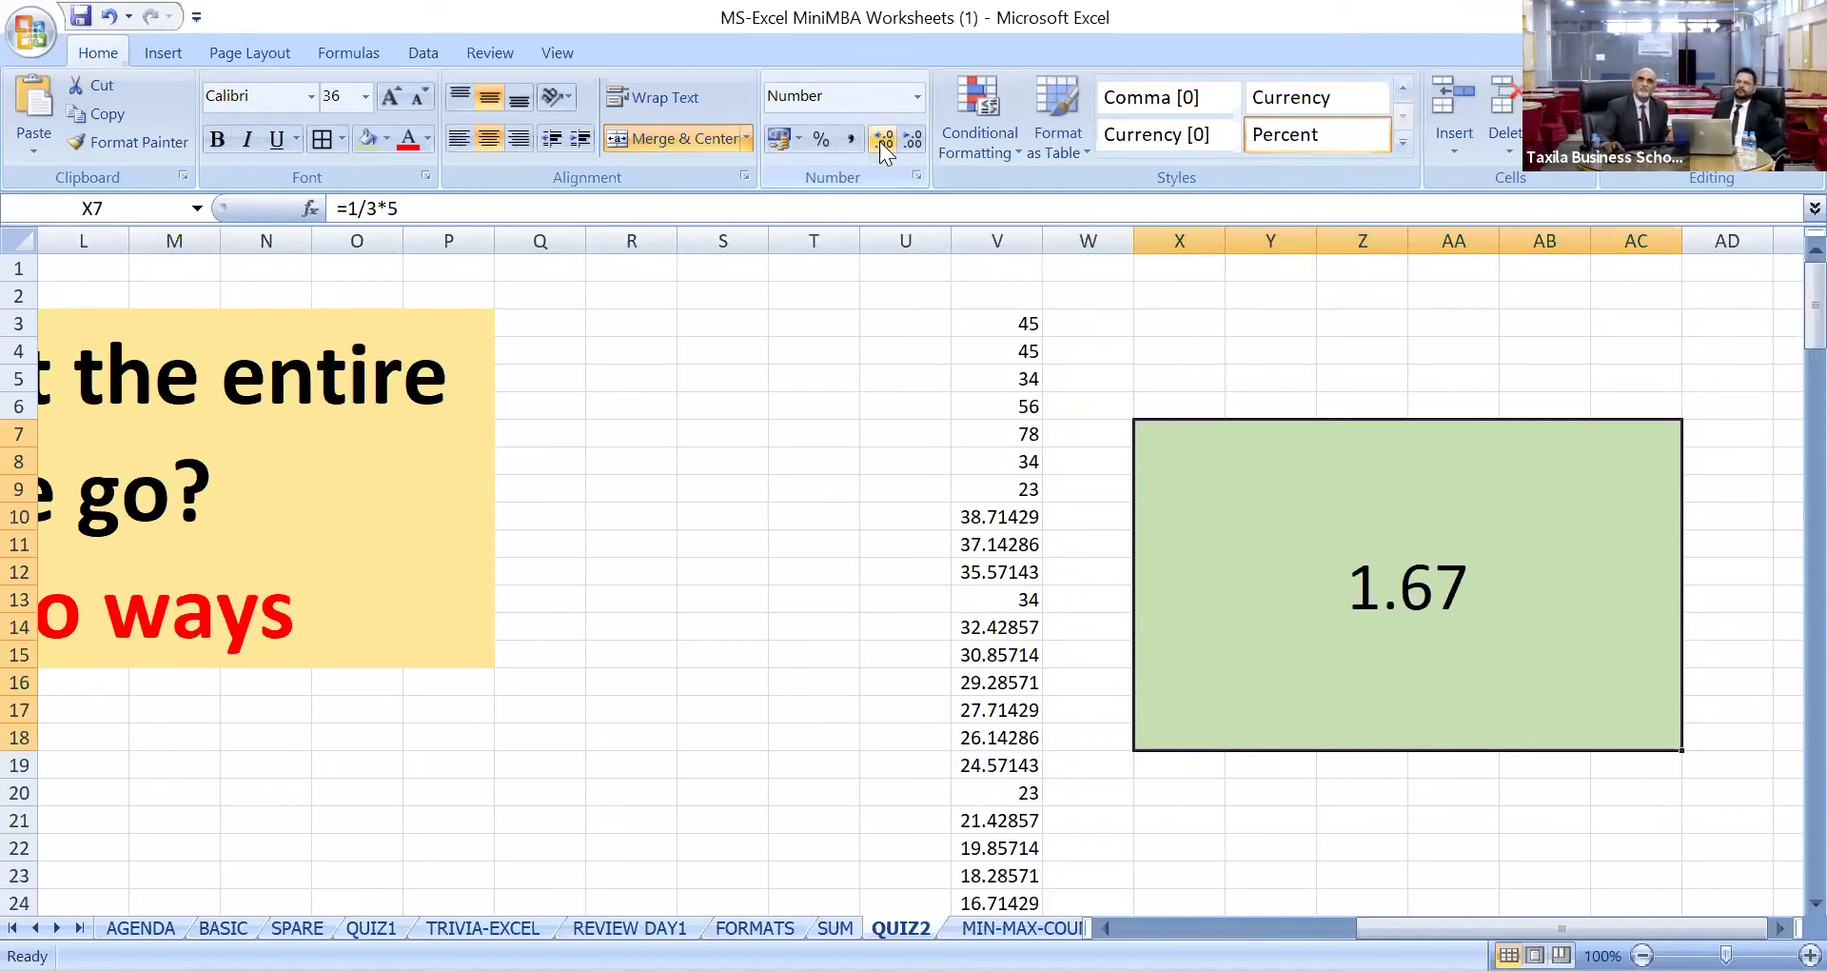
pyautogui.click(879, 141)
pyautogui.click(879, 141)
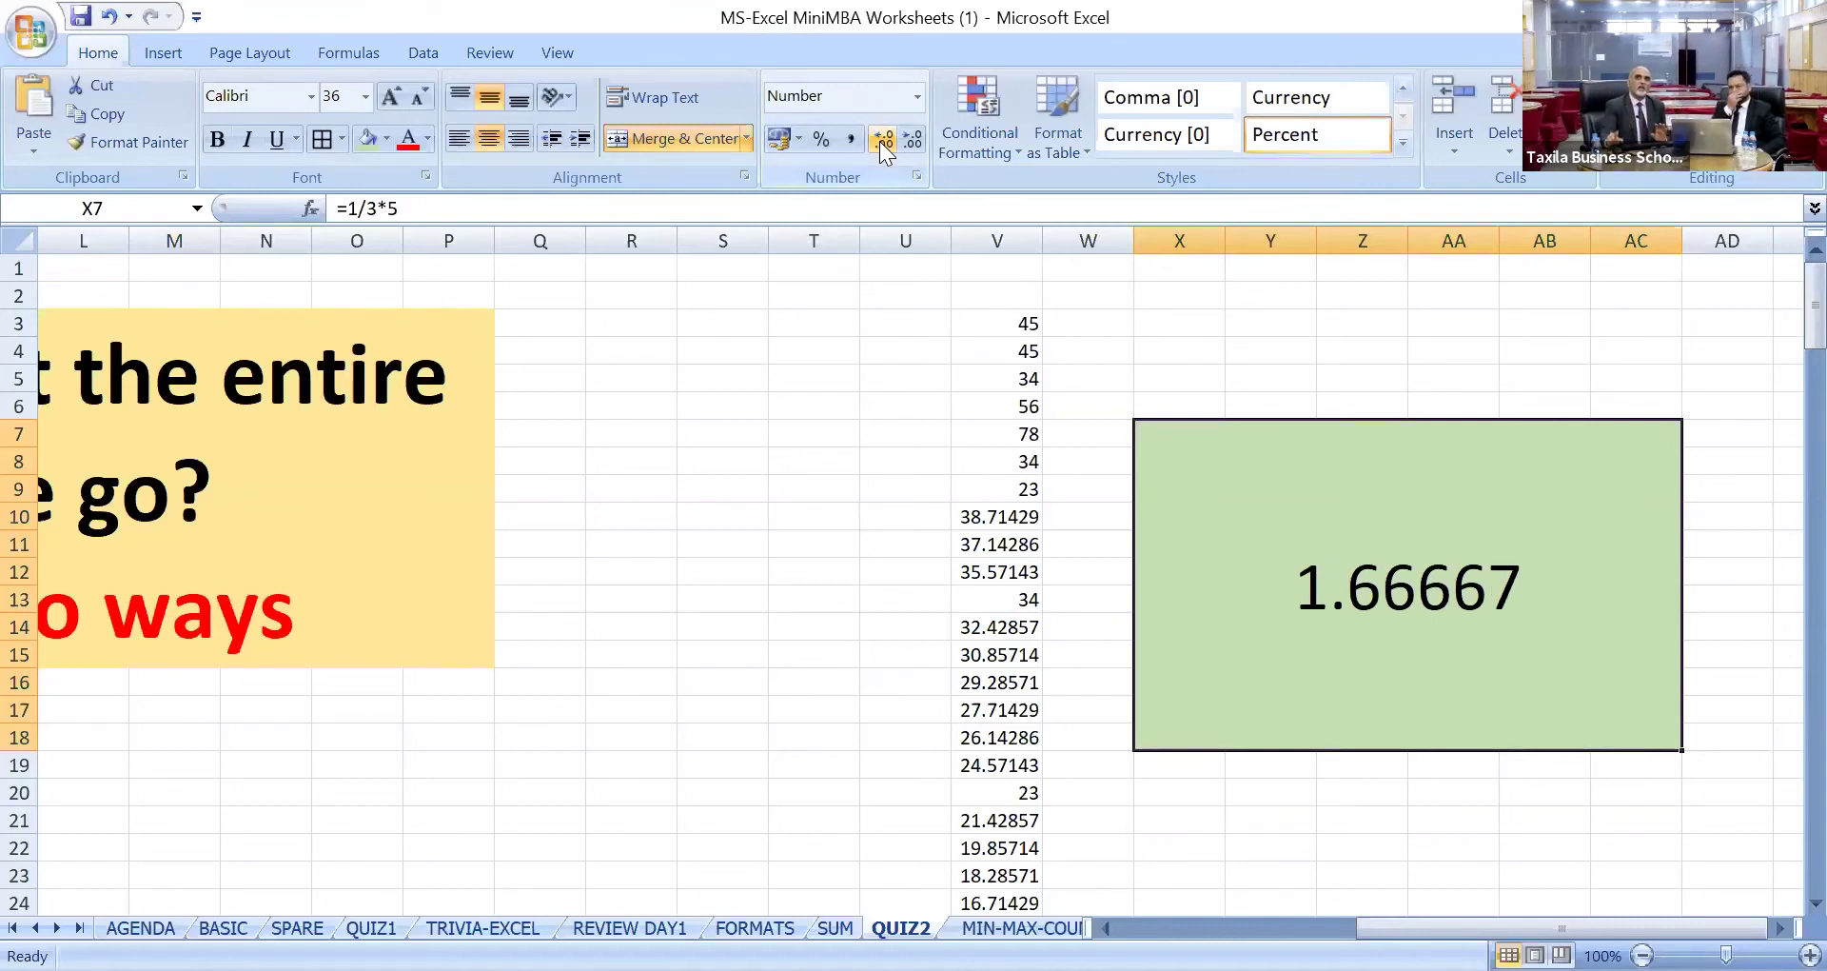
pyautogui.doubleClick(1381, 597)
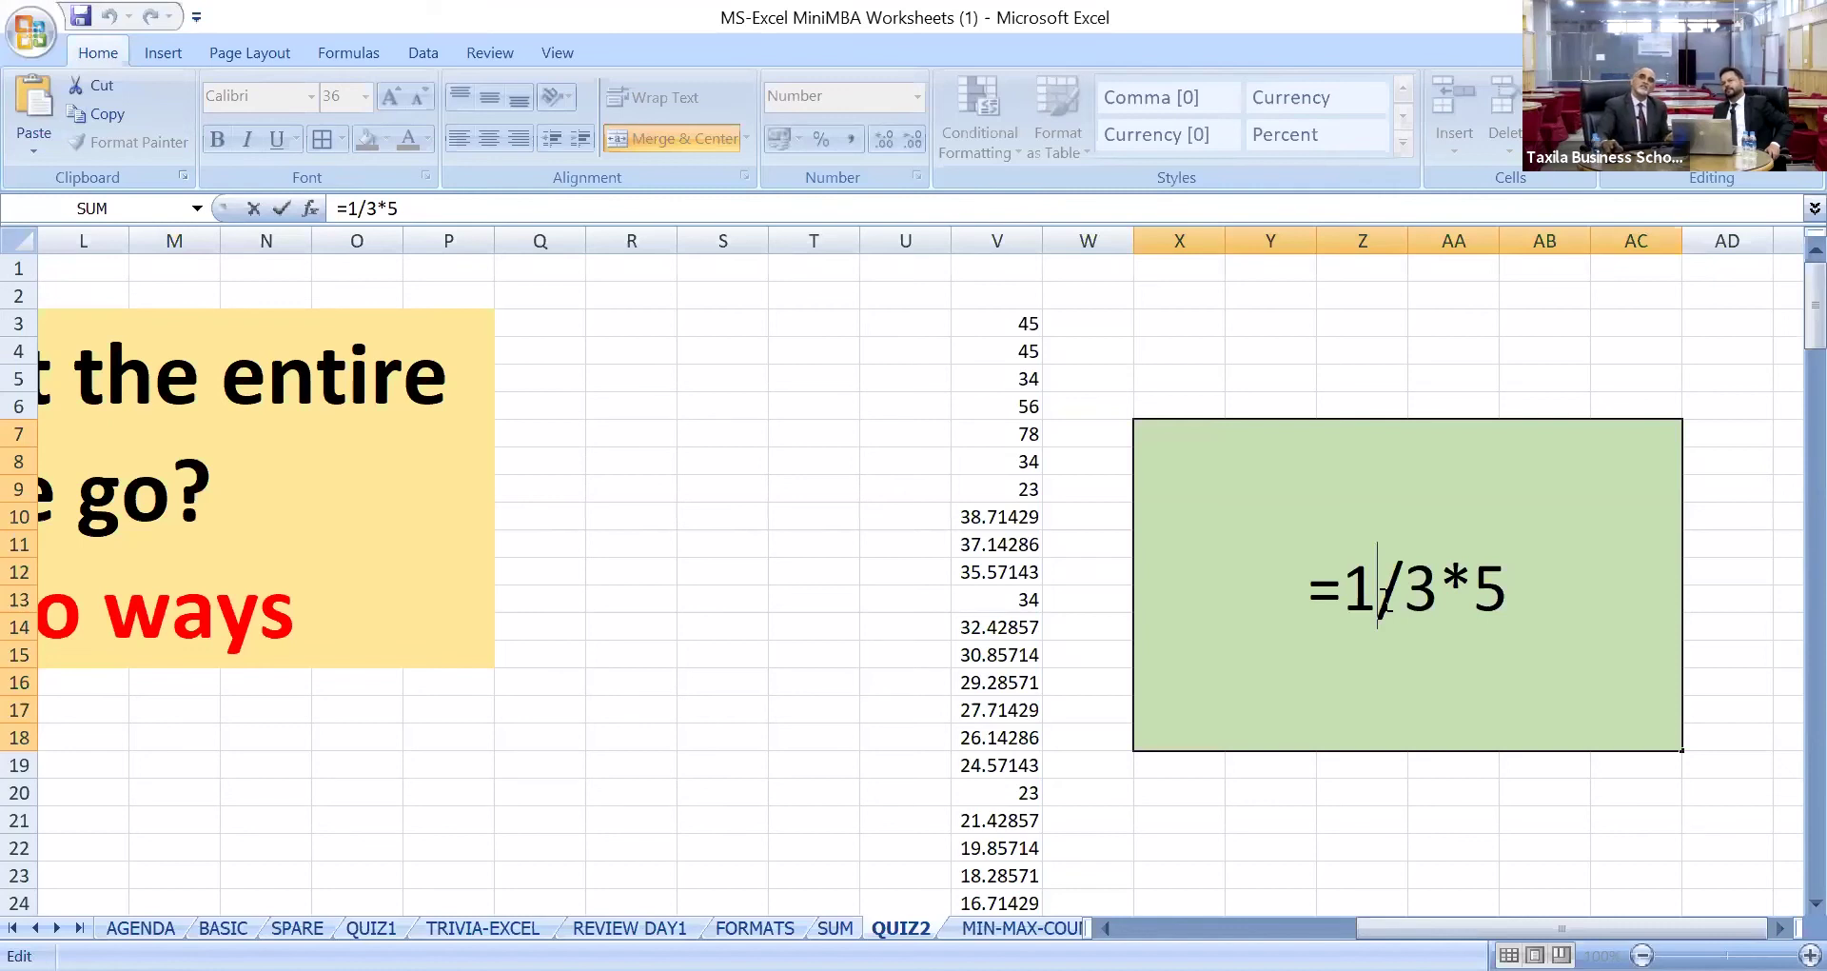
# Correct the formula to =1/(3*5) so the cell shows 0.06667.
pyautogui.click(1417, 597)
pyautogui.write('(3*5')
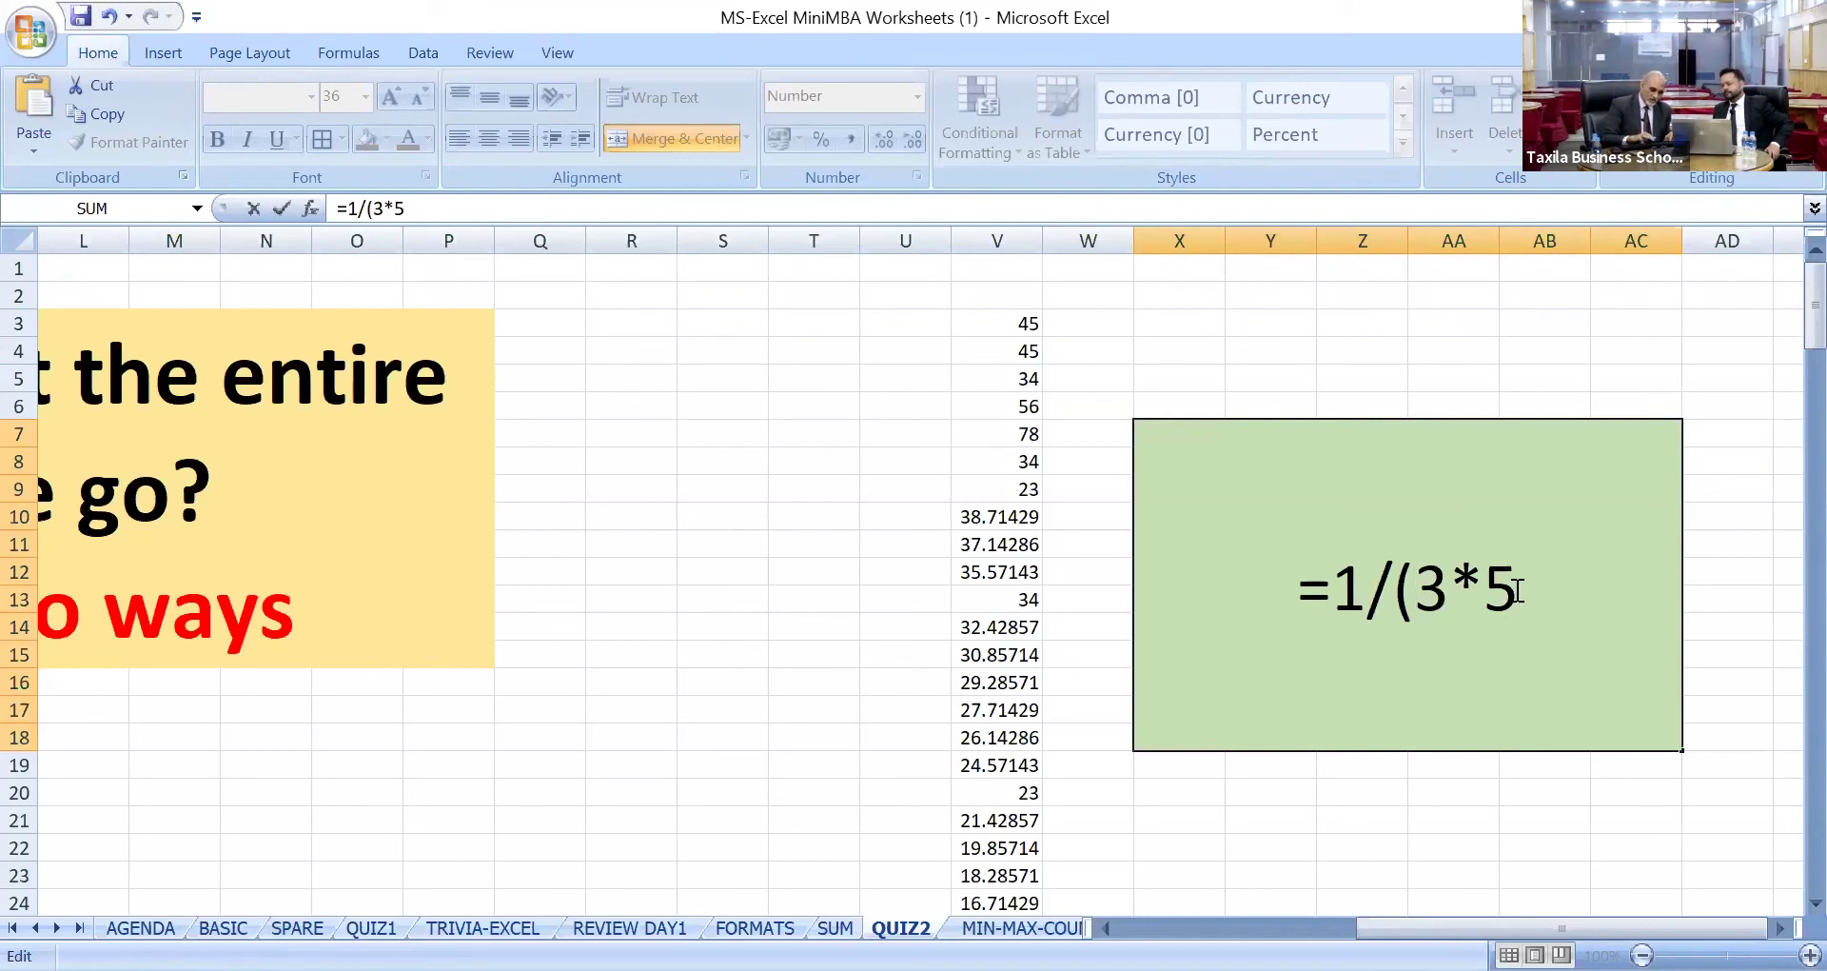
pyautogui.write(')')
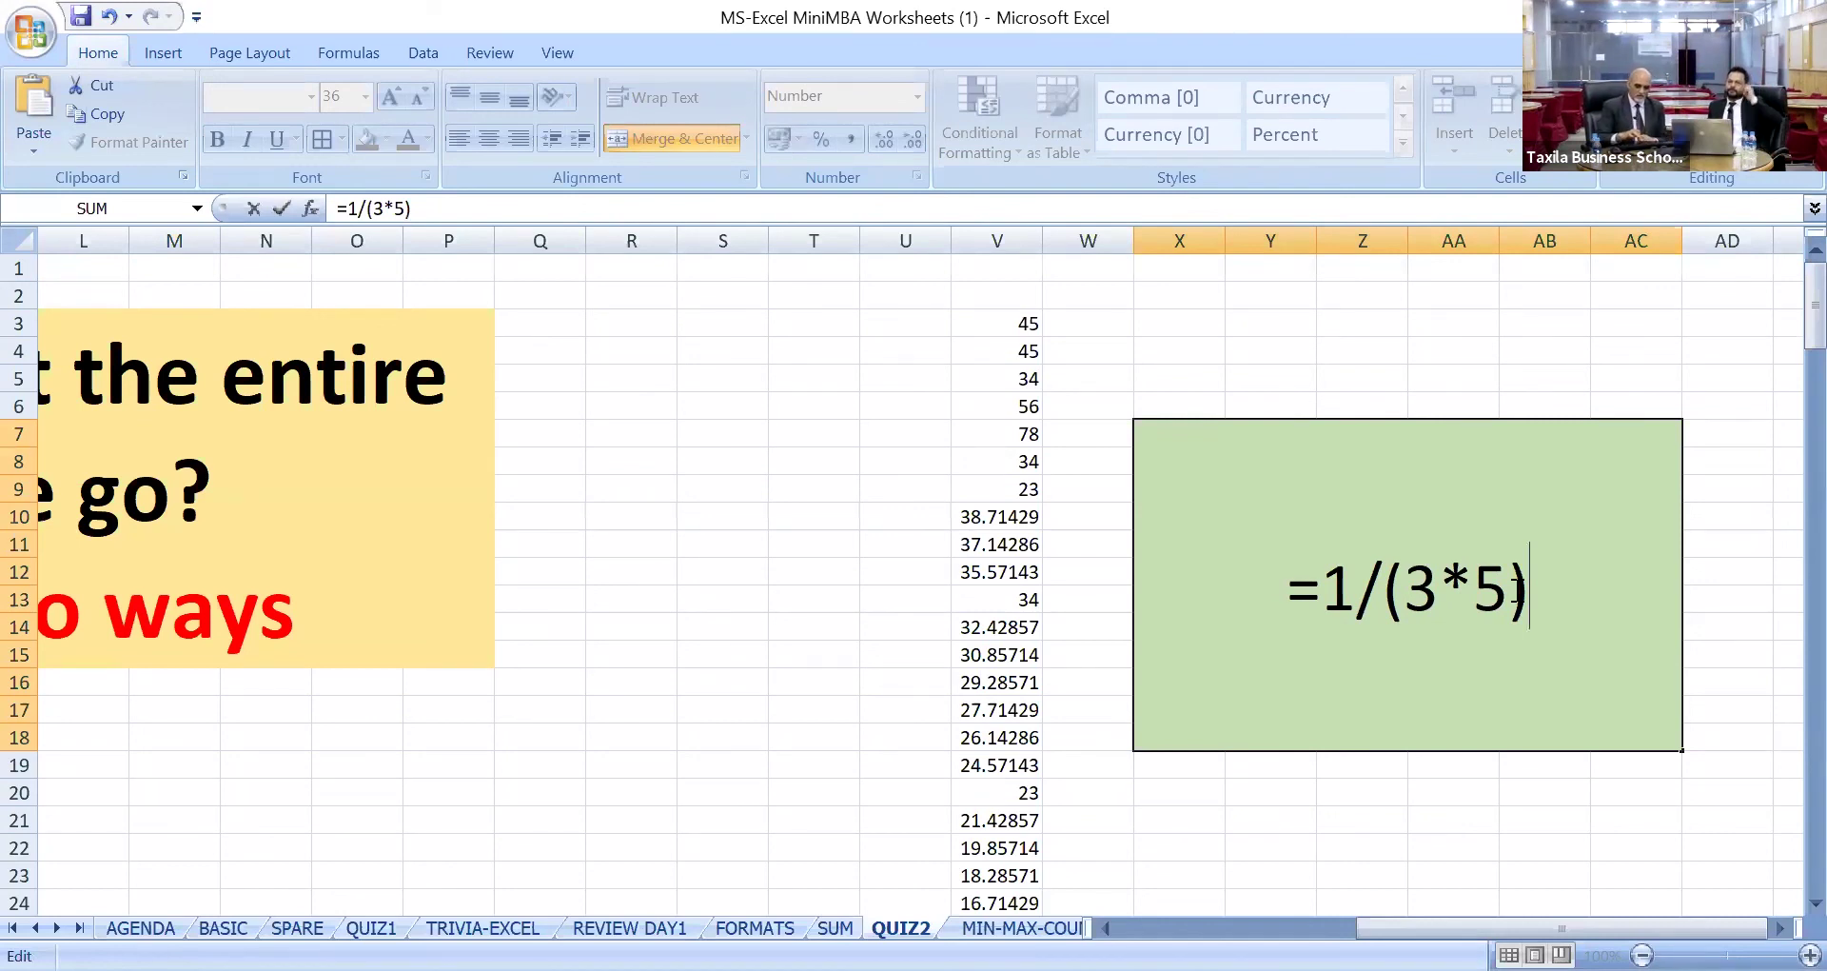
pyautogui.press('Return')
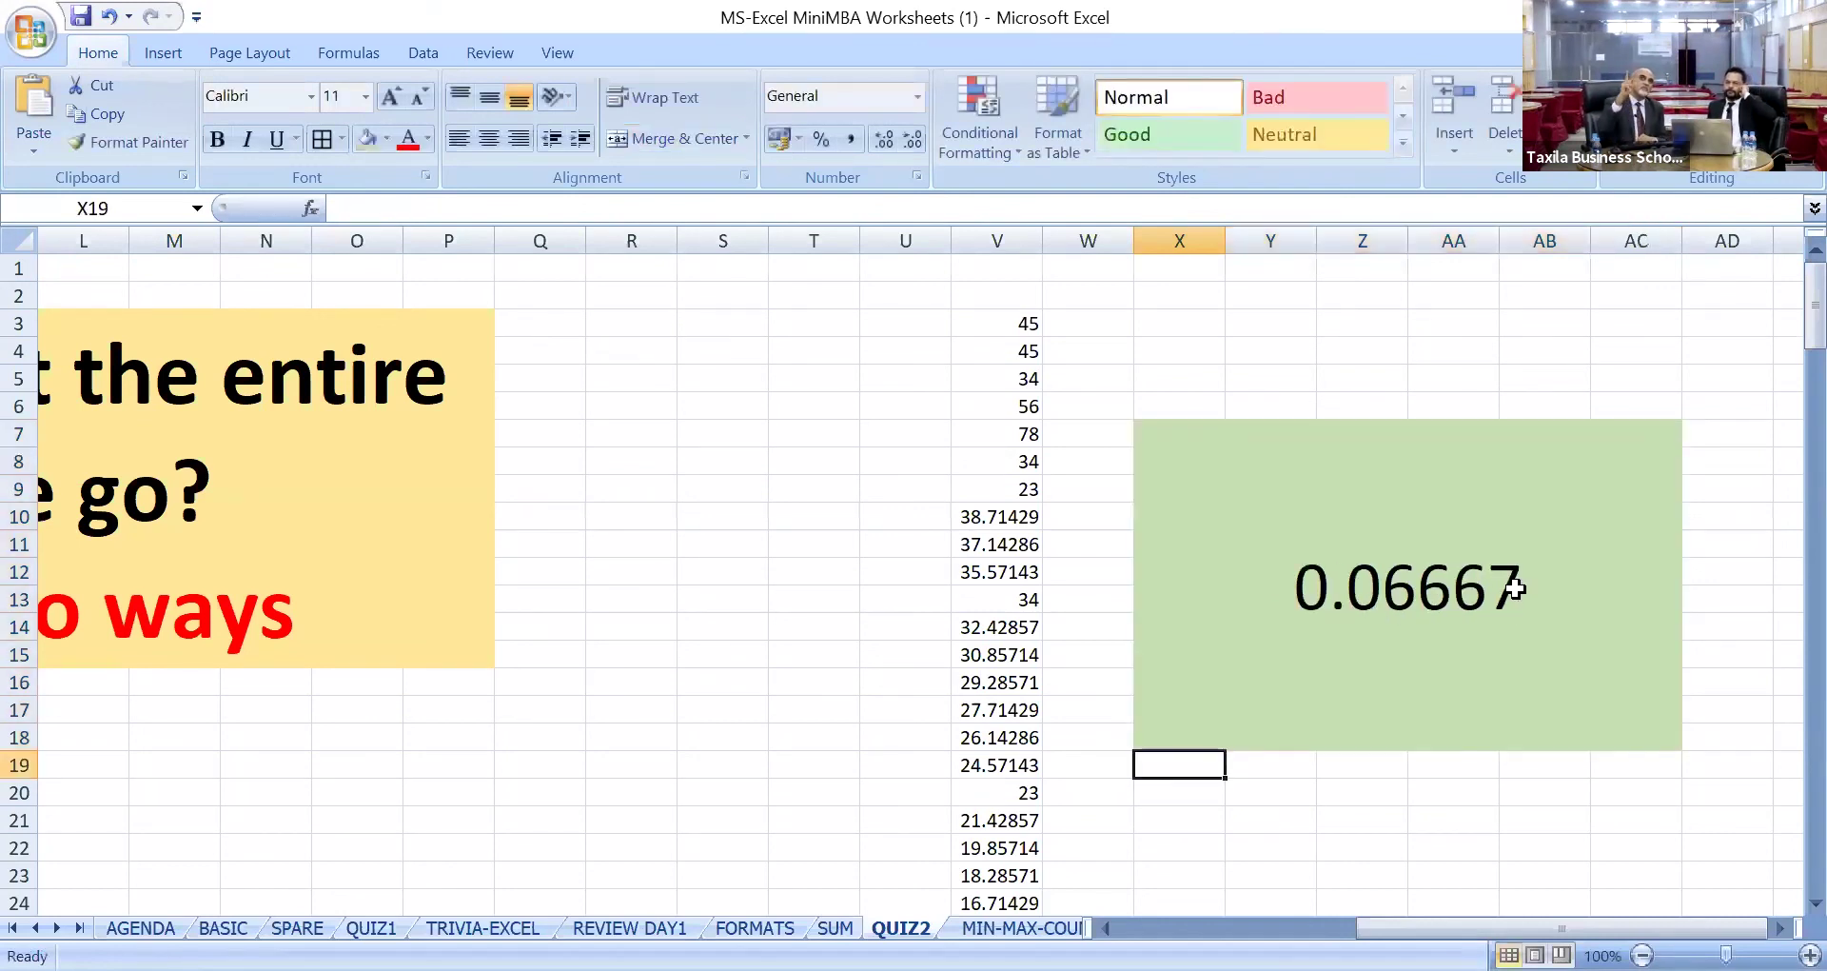